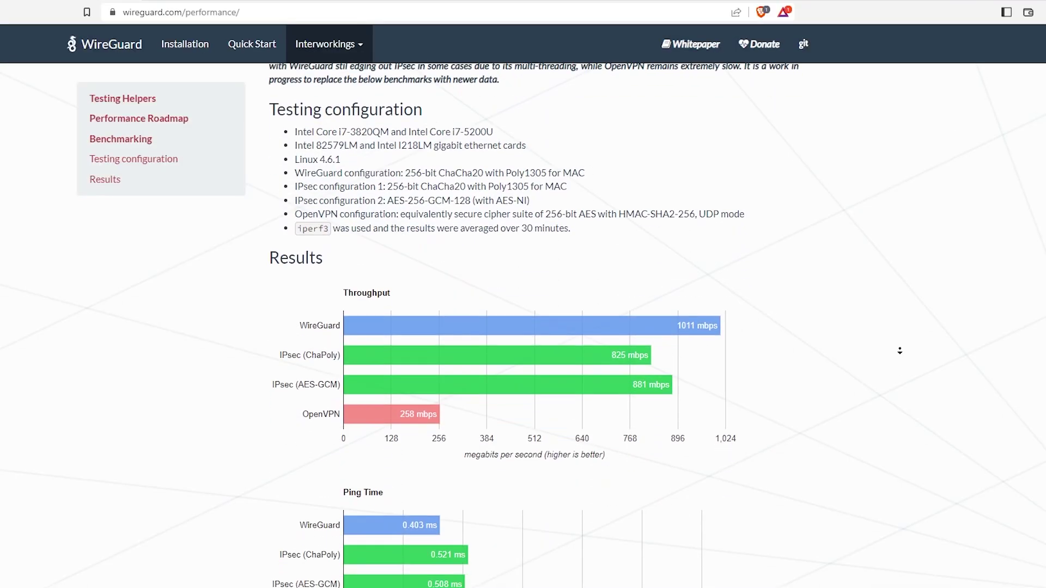
pyautogui.scroll(-2, 900, 351)
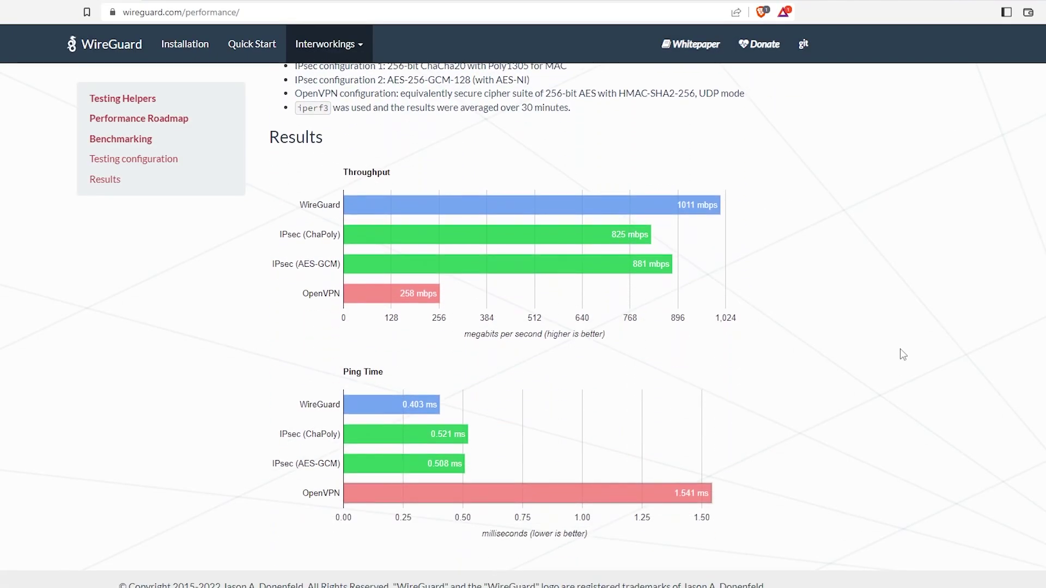
# Enlarge the WireGuard Performance benchmark charts, then go to the Installation downloads page
pyautogui.hotkey('ctrl', '+')
pyautogui.hotkey('ctrl', '+')
pyautogui.middleClick(950, 302)
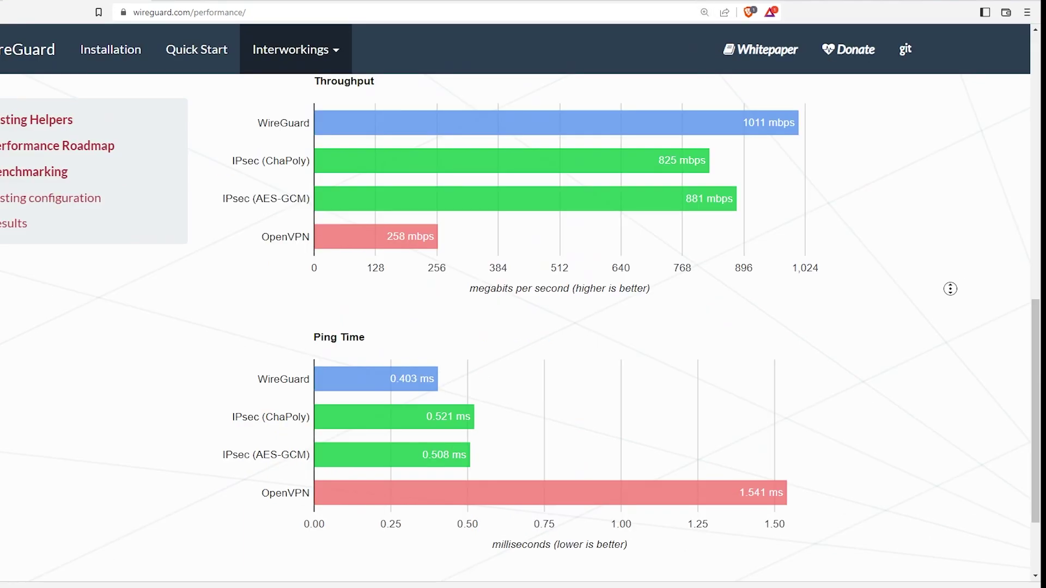
pyautogui.middleClick(954, 283)
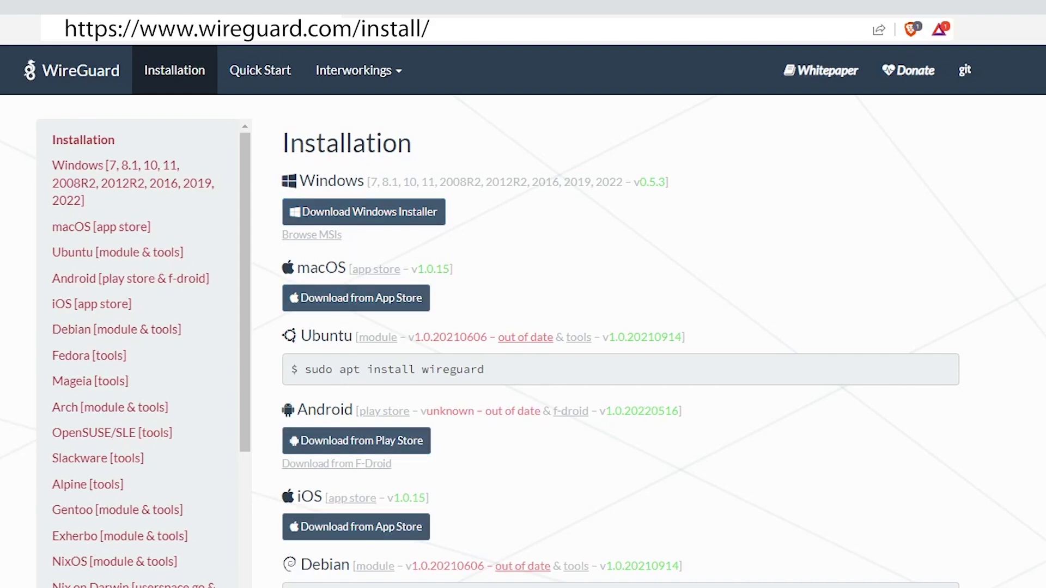
pyautogui.scroll(-20, 620, 354)
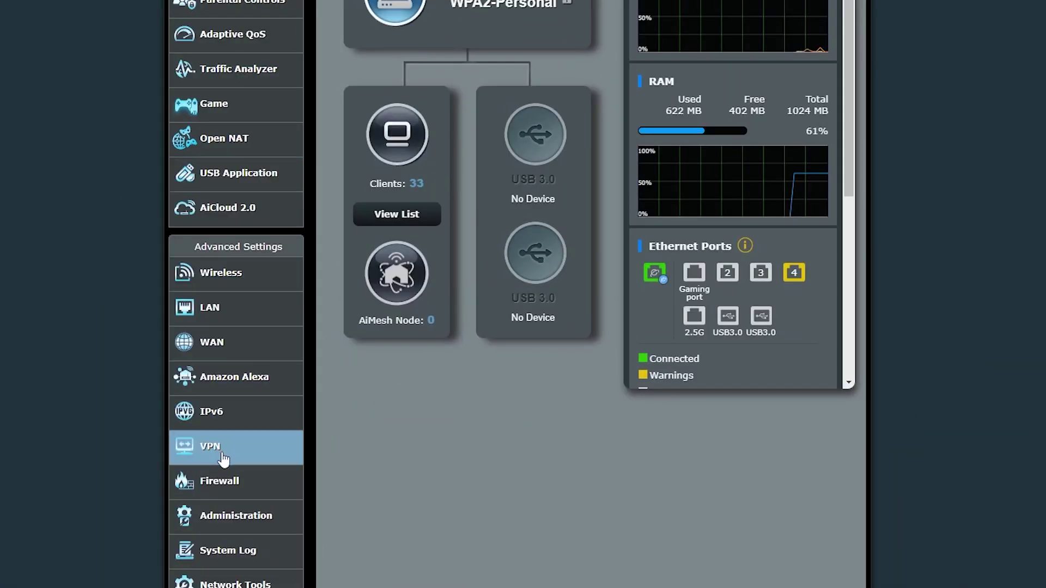
# Show WireGuard VPN's General details and toggle Access Intranet off, then back on
pyautogui.click(232, 460)
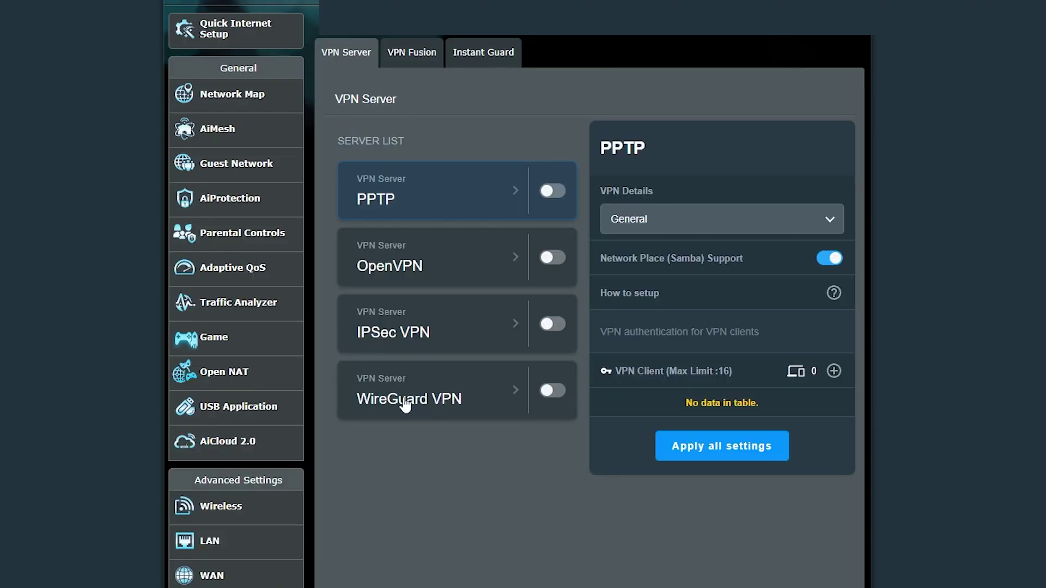
pyautogui.click(452, 403)
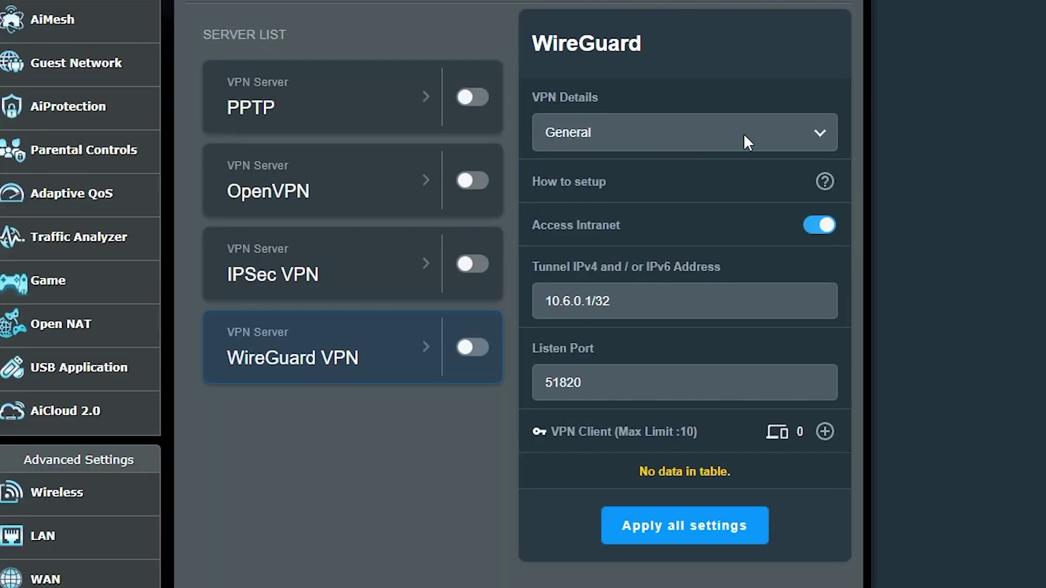
pyautogui.click(745, 136)
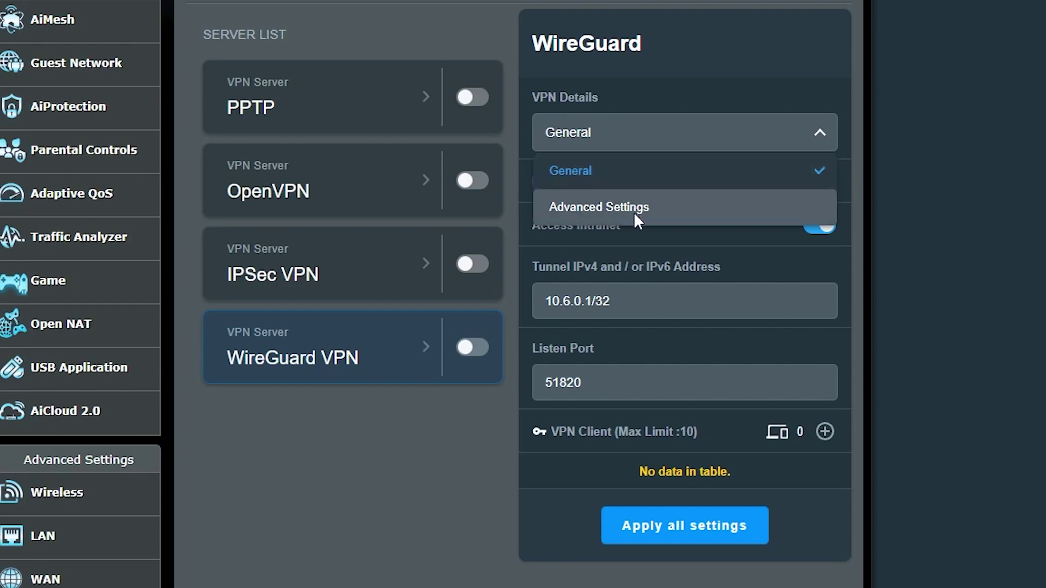
pyautogui.click(641, 163)
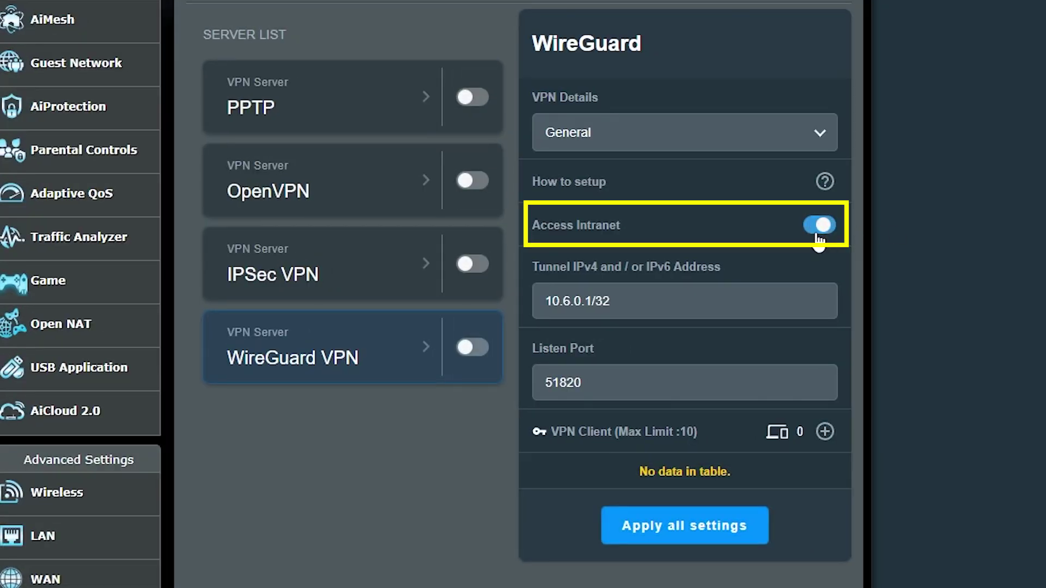
pyautogui.click(817, 235)
pyautogui.click(819, 238)
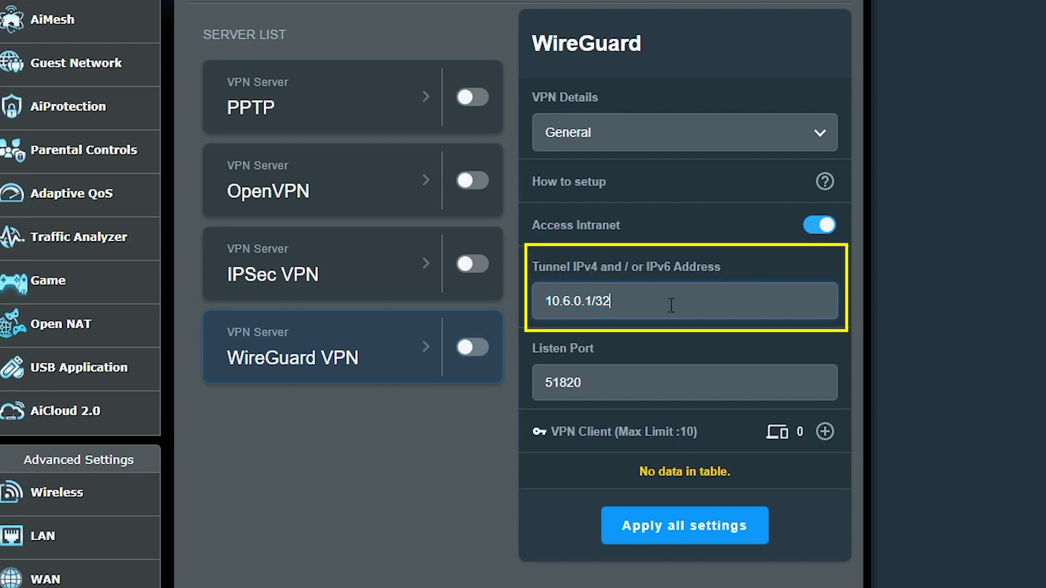
pyautogui.moveTo(662, 304); pyautogui.dragTo(529, 313)
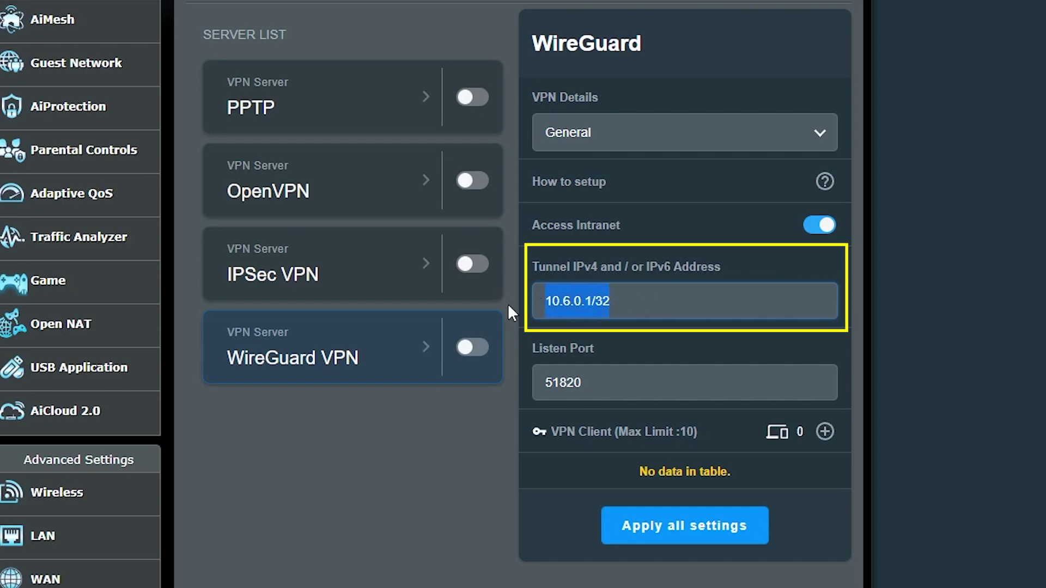
pyautogui.click(635, 304)
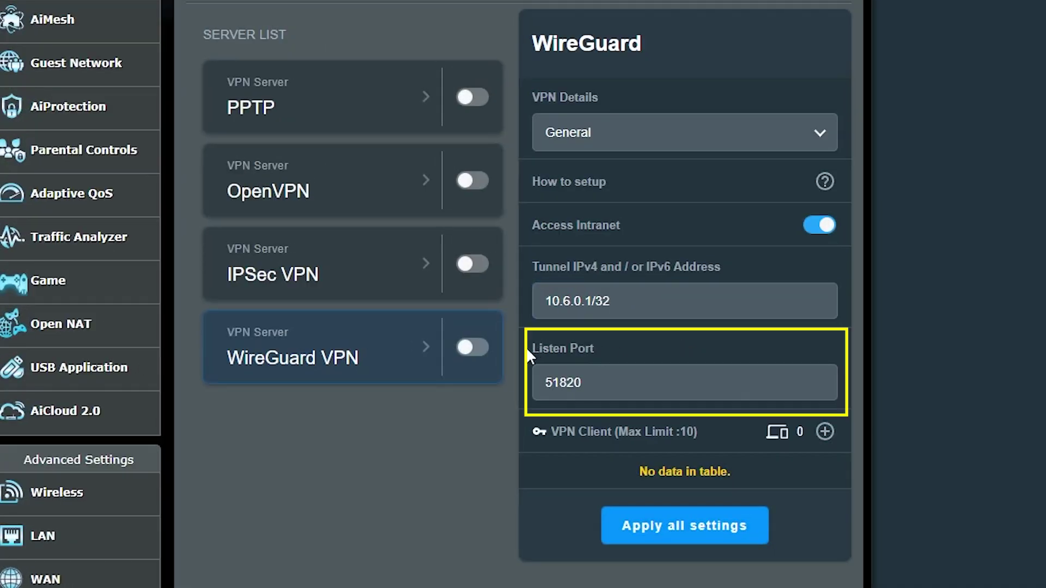
pyautogui.moveTo(631, 390); pyautogui.dragTo(498, 403)
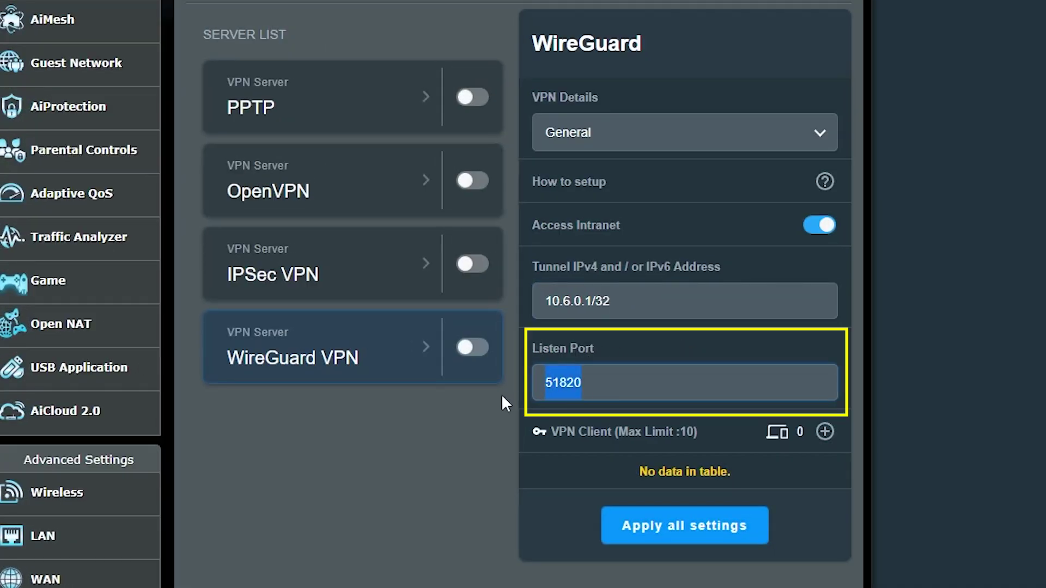
pyautogui.click(609, 382)
pyautogui.moveTo(610, 381); pyautogui.dragTo(516, 388)
pyautogui.click(604, 382)
# Switch the WireGuard VPN Details view from General to Advanced Settings
pyautogui.click(515, 458)
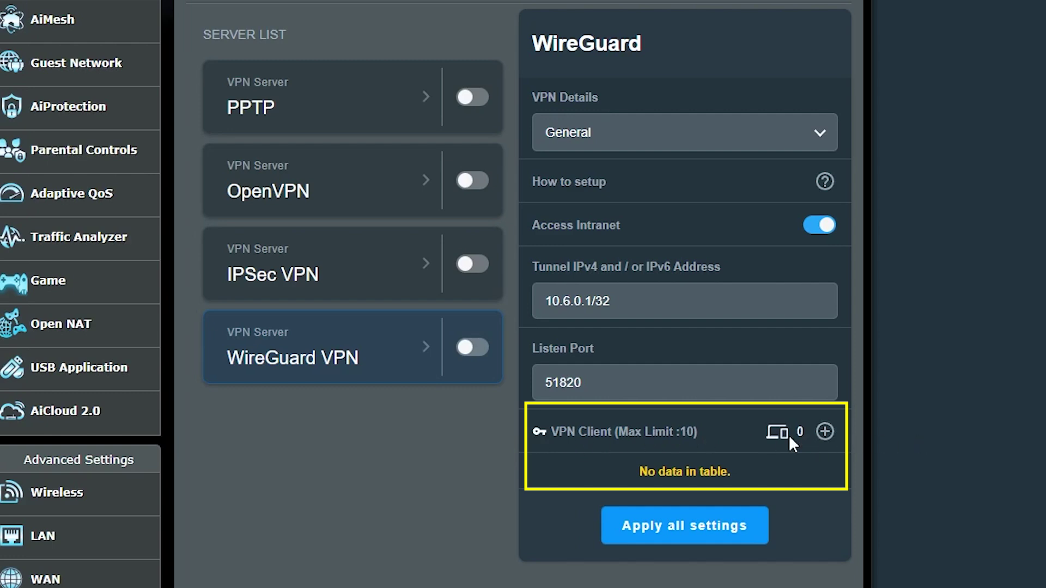
pyautogui.click(820, 132)
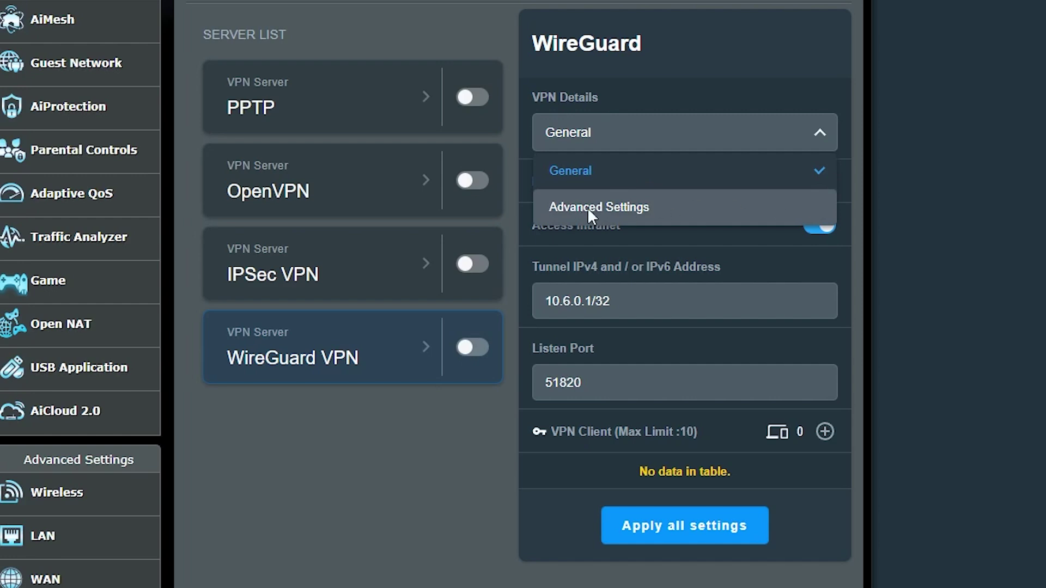
pyautogui.click(673, 207)
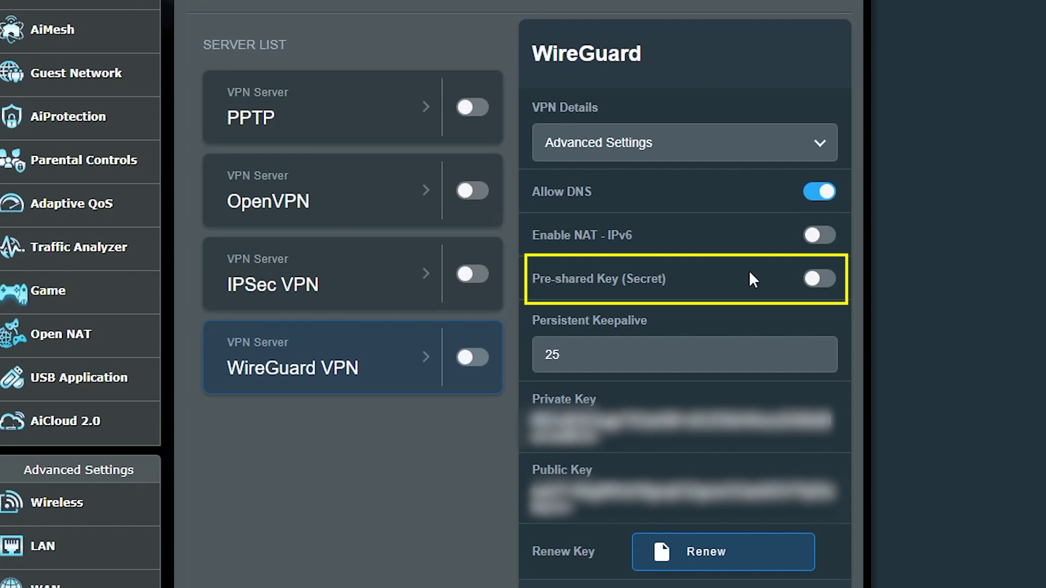
# Enable the Pre-shared Key, keep Persistent Keepalive at 25, and apply all WireGuard settings
pyautogui.click(808, 282)
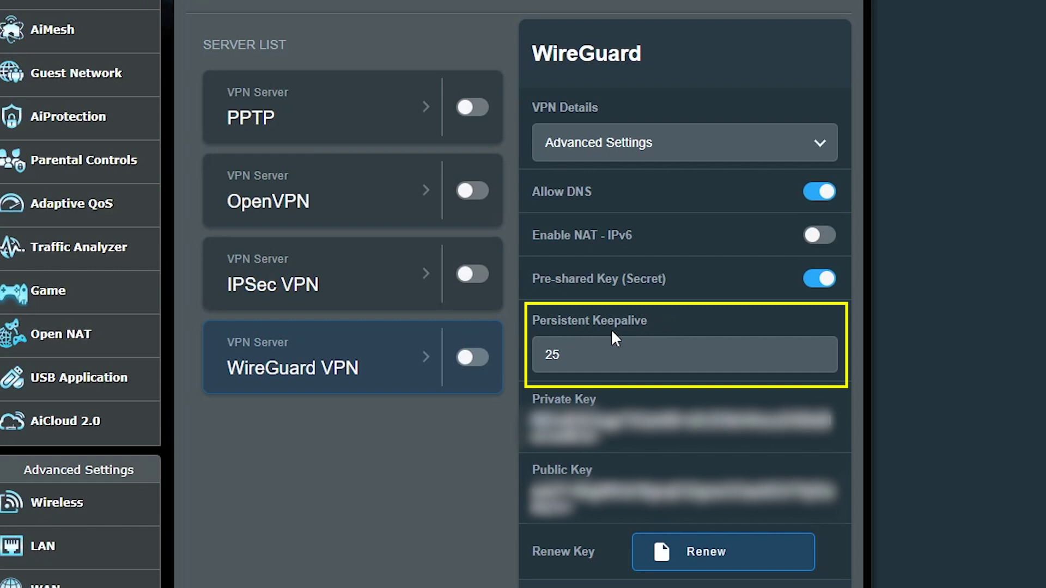
pyautogui.moveTo(572, 354); pyautogui.dragTo(512, 356)
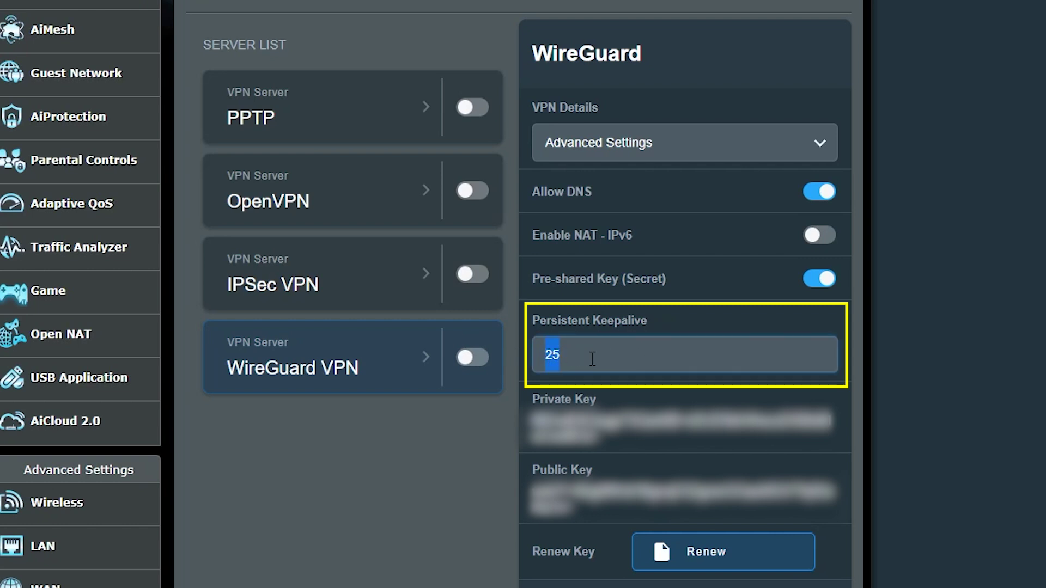
pyautogui.moveTo(615, 355); pyautogui.dragTo(514, 358)
pyautogui.click(642, 359)
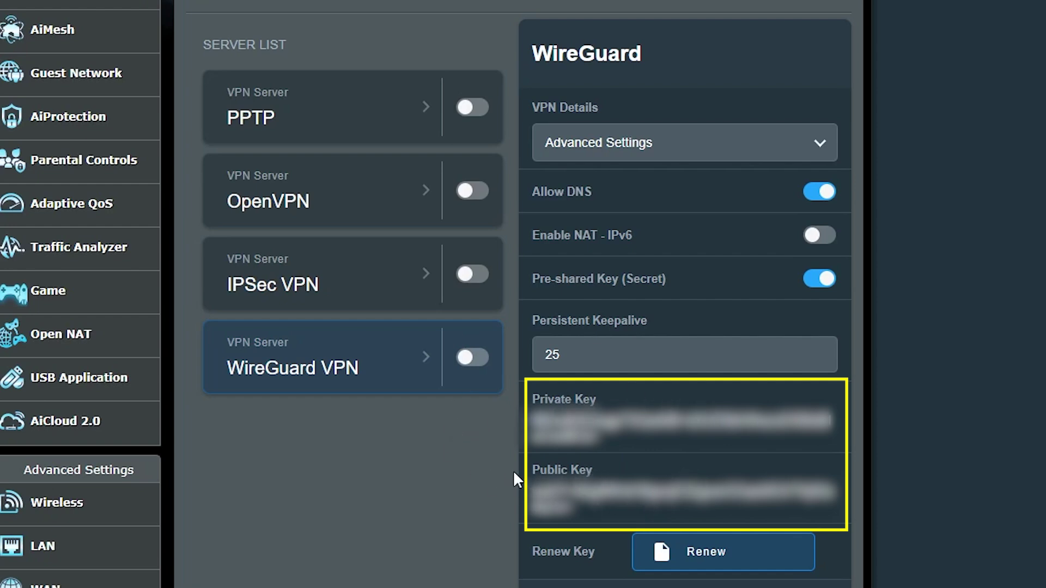
pyautogui.scroll(-2, 484, 479)
pyautogui.click(697, 513)
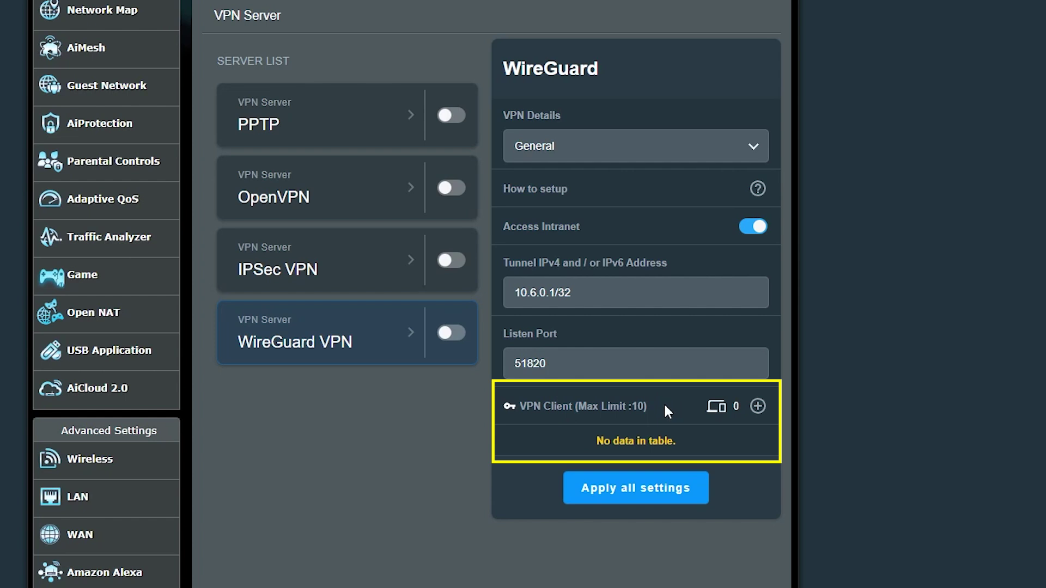
# Add a new VPN client peer with username 'Test 1' and apply to enable the server
pyautogui.click(757, 406)
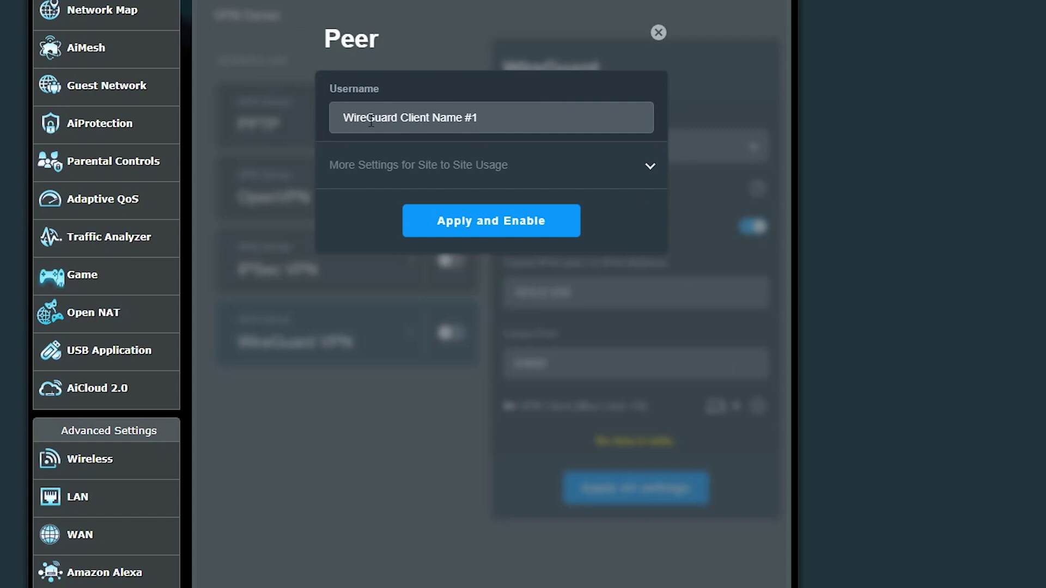
pyautogui.moveTo(525, 126); pyautogui.dragTo(295, 117)
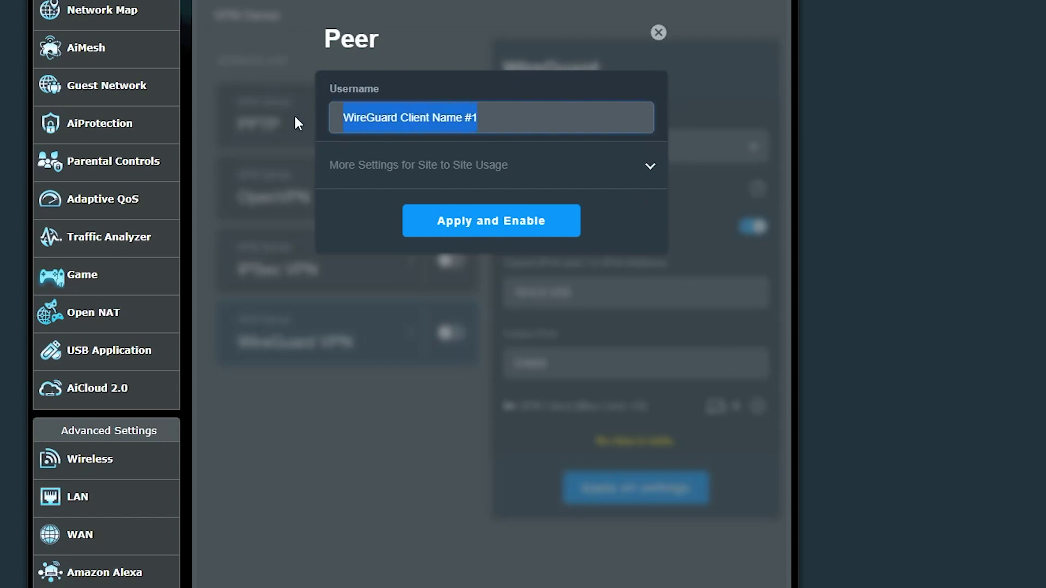
pyautogui.write('Test 1')
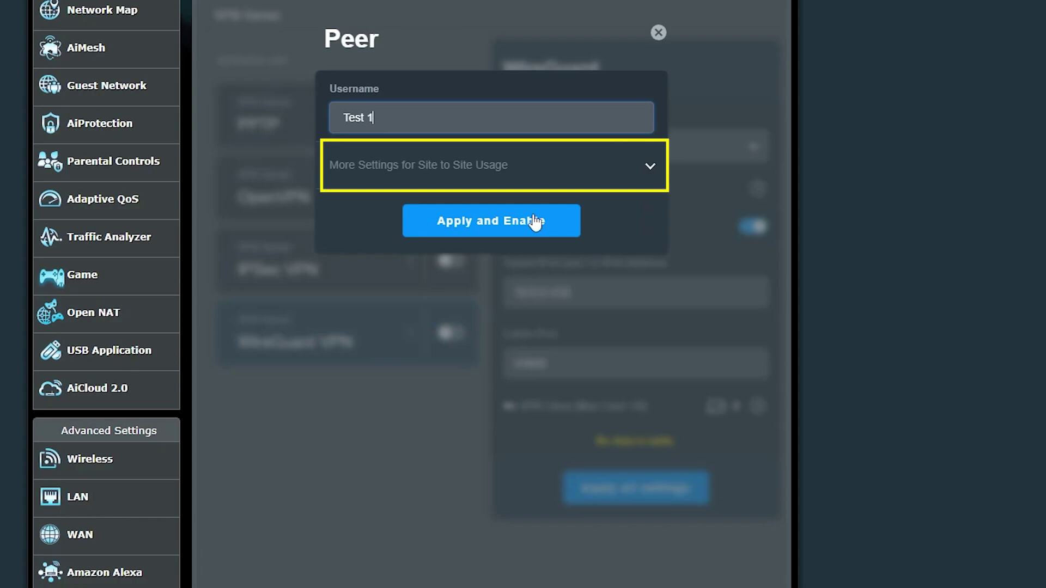
pyautogui.click(488, 222)
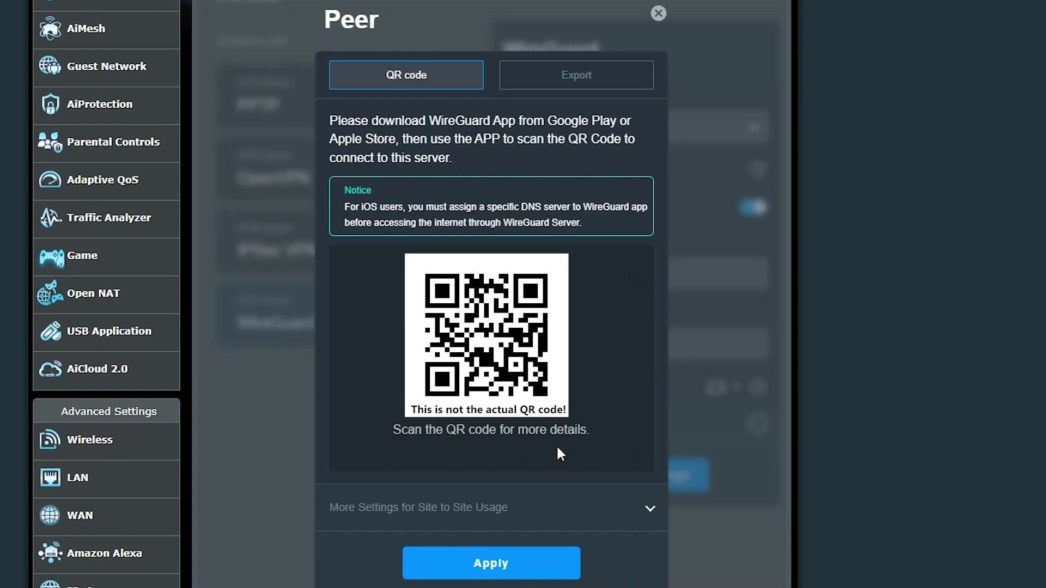
# Export the Test 1 peer's configuration to bring up saving wgs_client as a CONF file
pyautogui.click(576, 82)
pyautogui.click(610, 139)
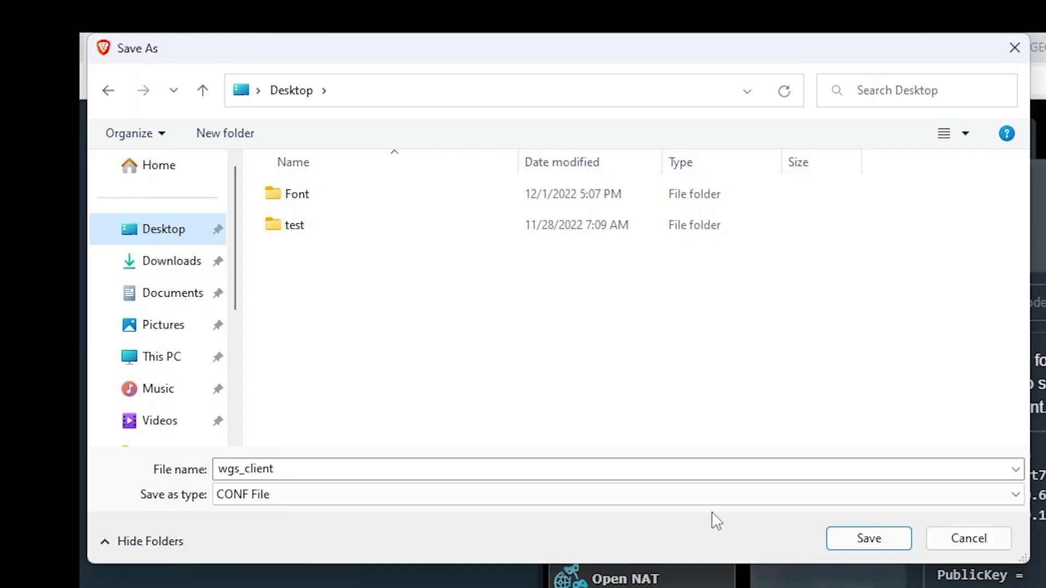